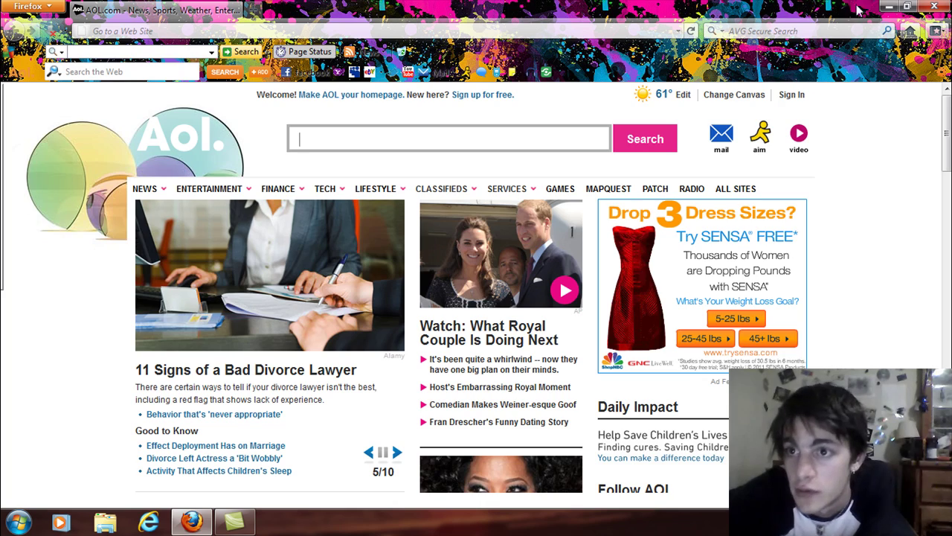
pyautogui.click(889, 6)
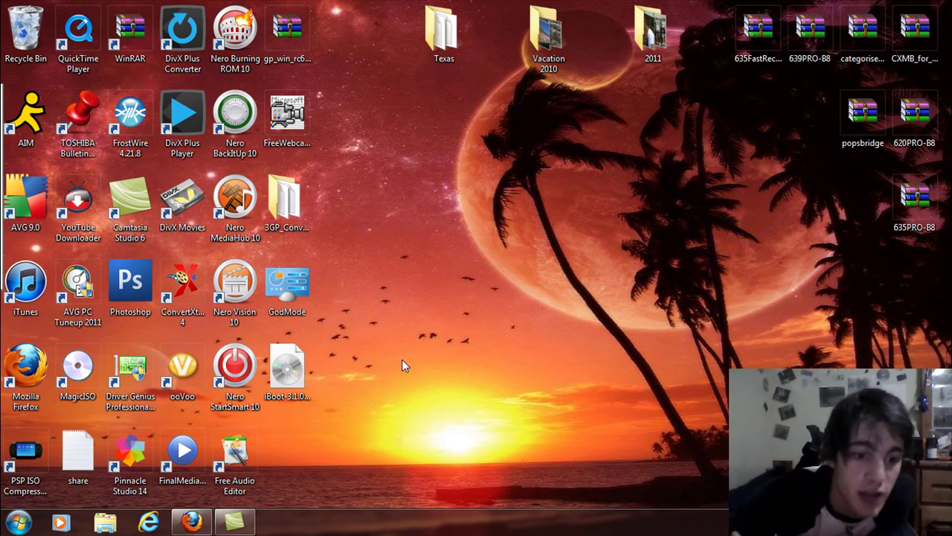
pyautogui.click(192, 520)
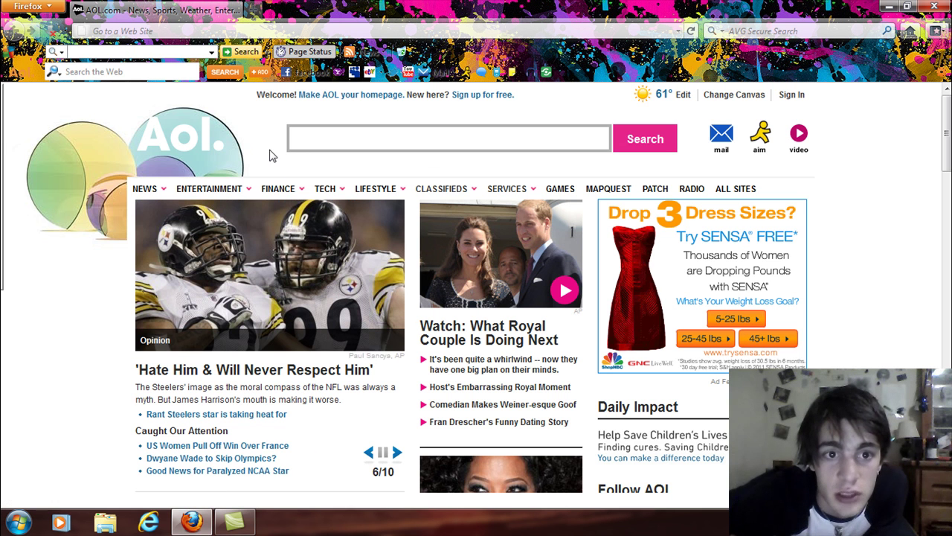
# Step: Go to YouTube and search for "ac dc shoot to thrill"
pyautogui.click(407, 72)
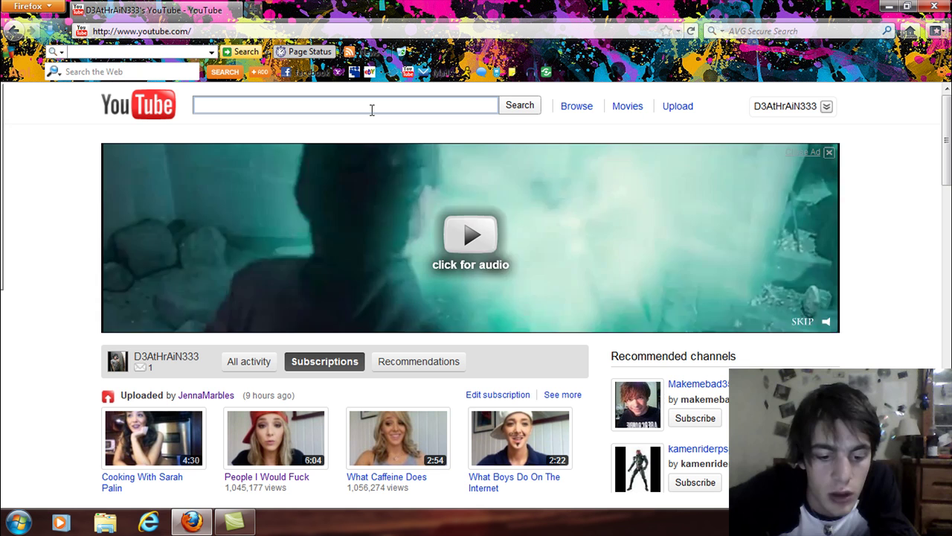
pyautogui.click(372, 110)
pyautogui.write('ac')
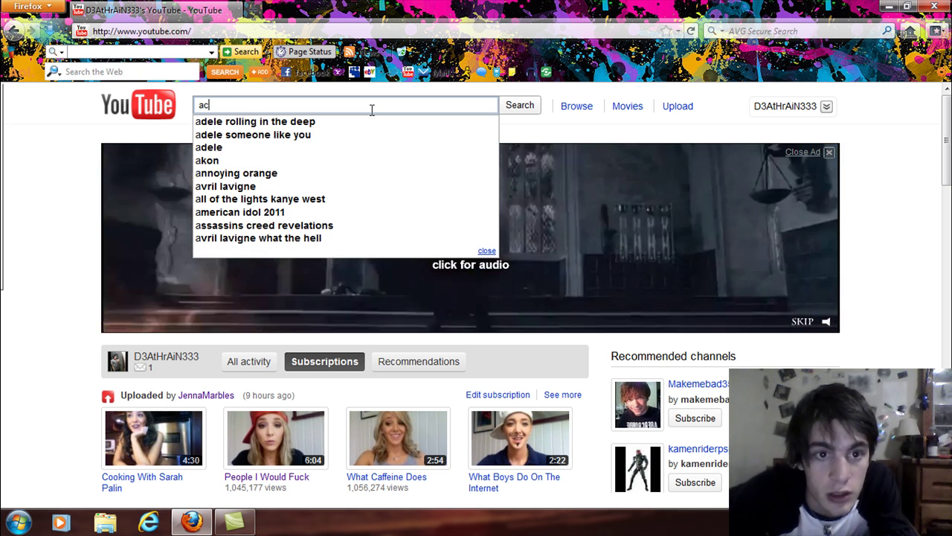
pyautogui.write('dc')
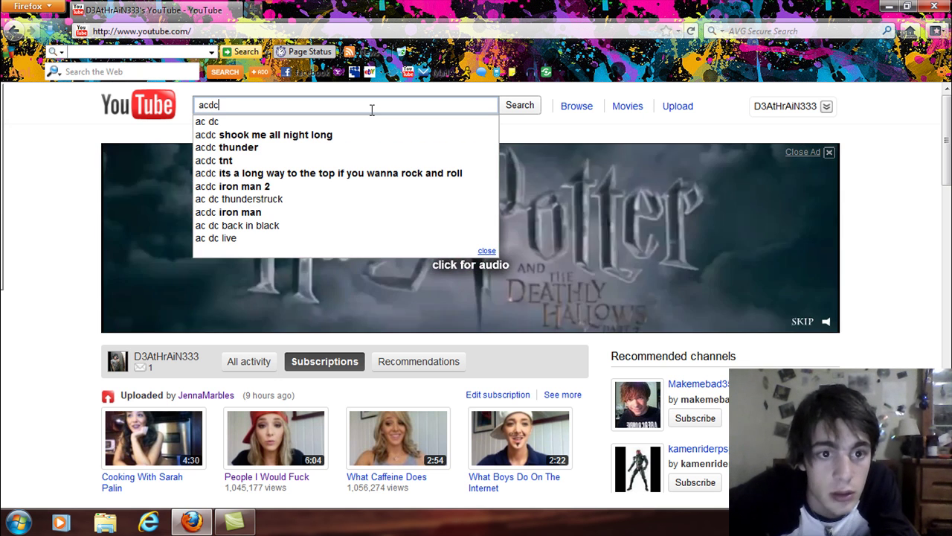
pyautogui.write(' shoot')
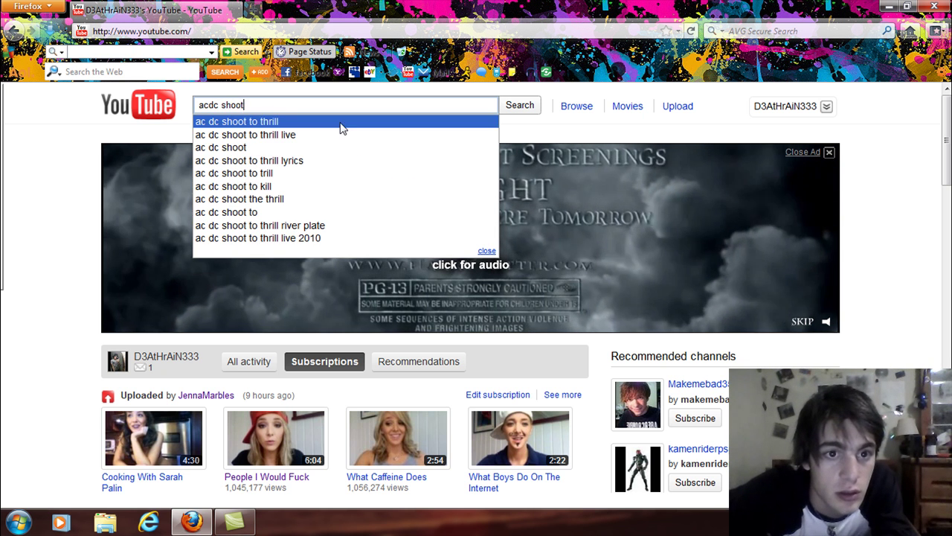
pyautogui.click(341, 123)
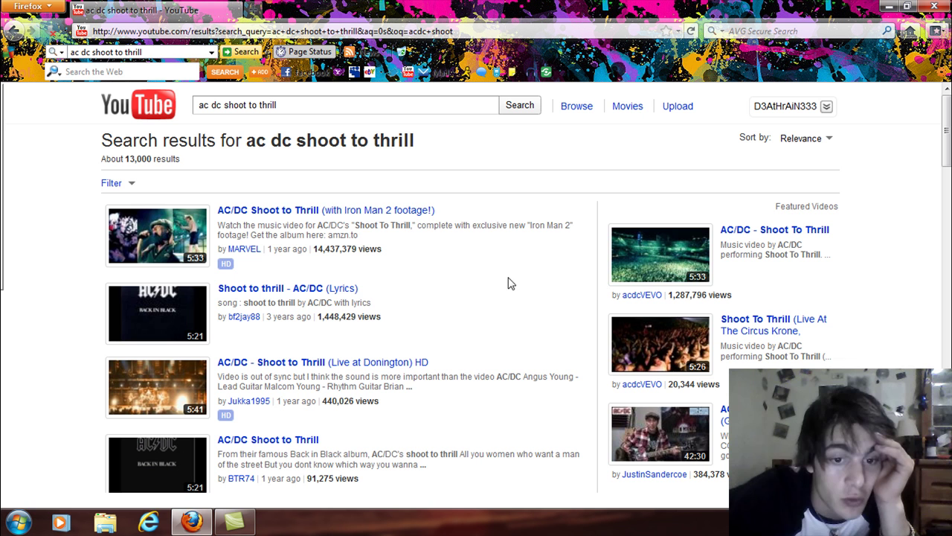
# Step: Open the "Shoot to thrill - AC/DC (Lyrics)" video from the search results and pause its playback
pyautogui.click(340, 294)
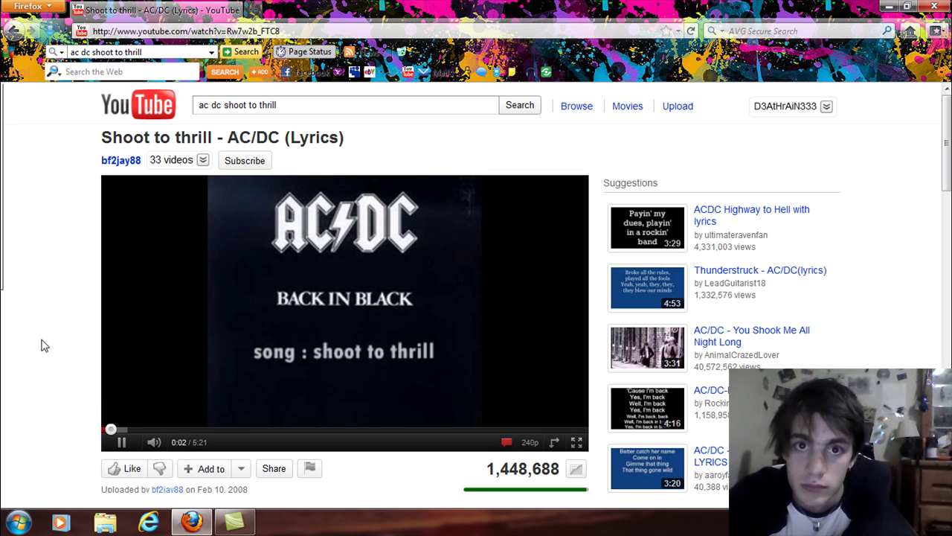
pyautogui.click(205, 329)
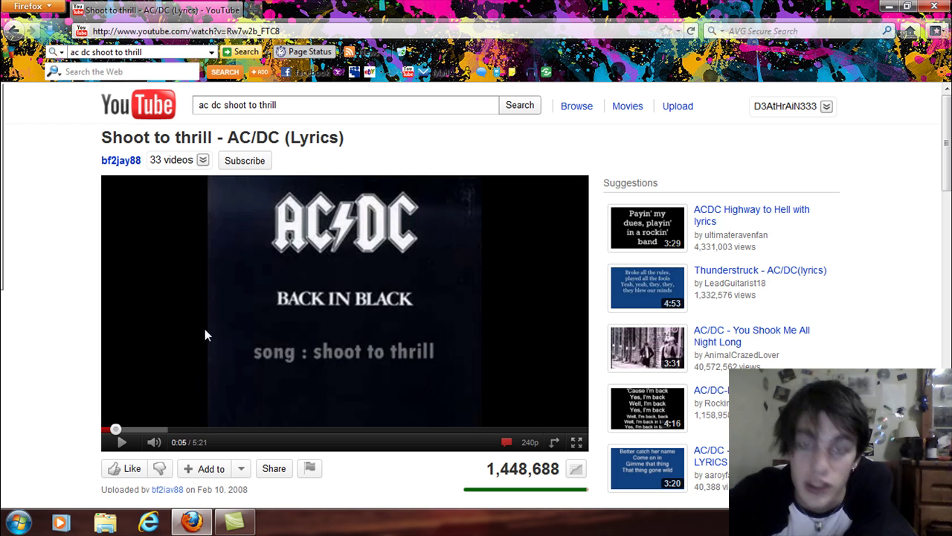
# Step: Open the bookmarked "YouTube to mp3 Converter" site from the Awsomeeeeeeee bookmark folder in a new browser tab
pyautogui.click(255, 11)
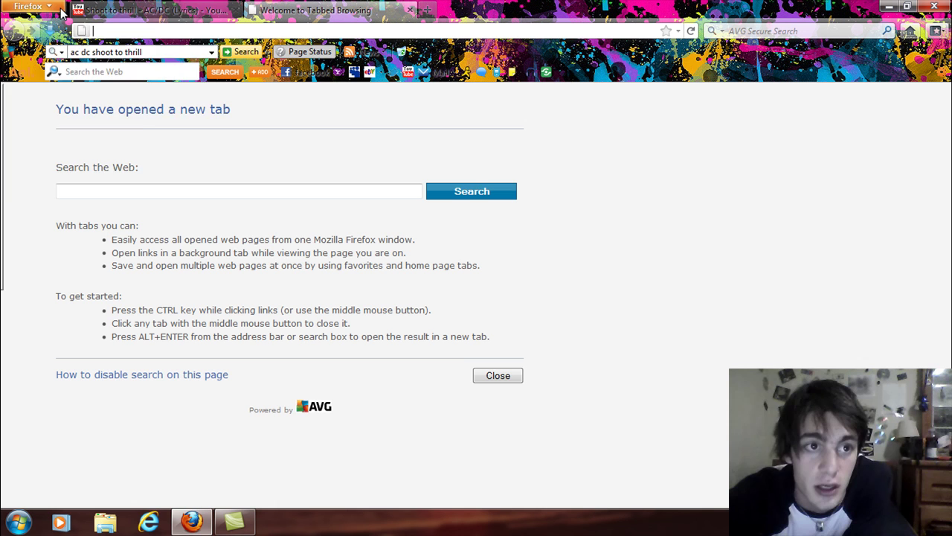
pyautogui.click(30, 7)
pyautogui.moveTo(170, 29)
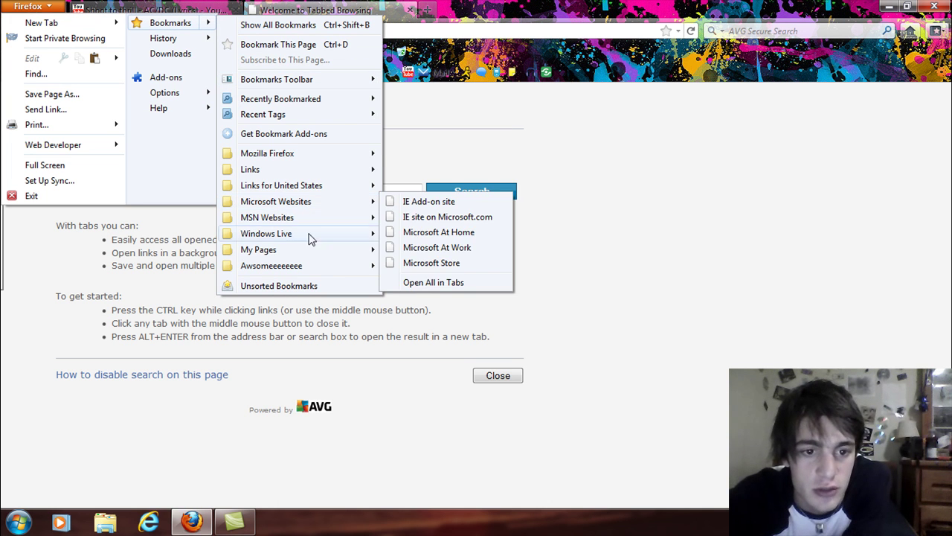
pyautogui.moveTo(331, 270)
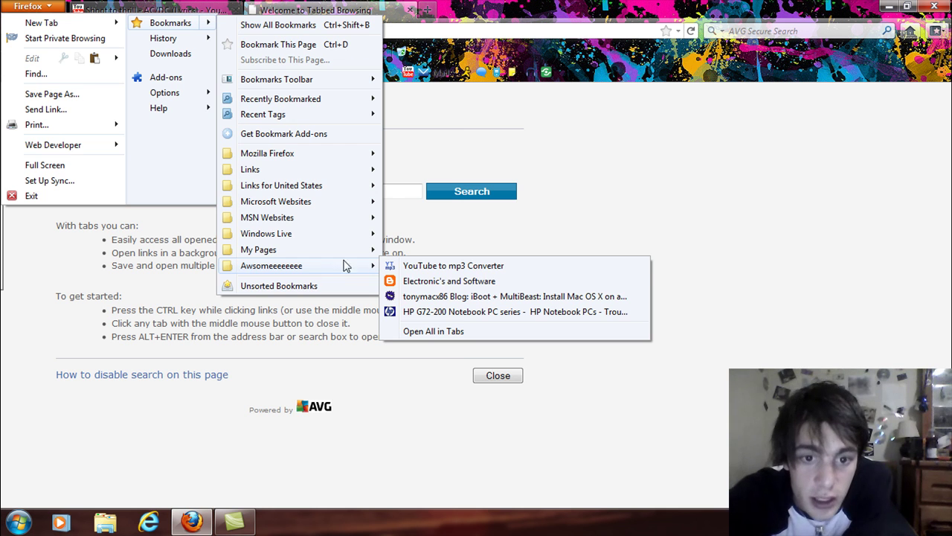
pyautogui.click(415, 267)
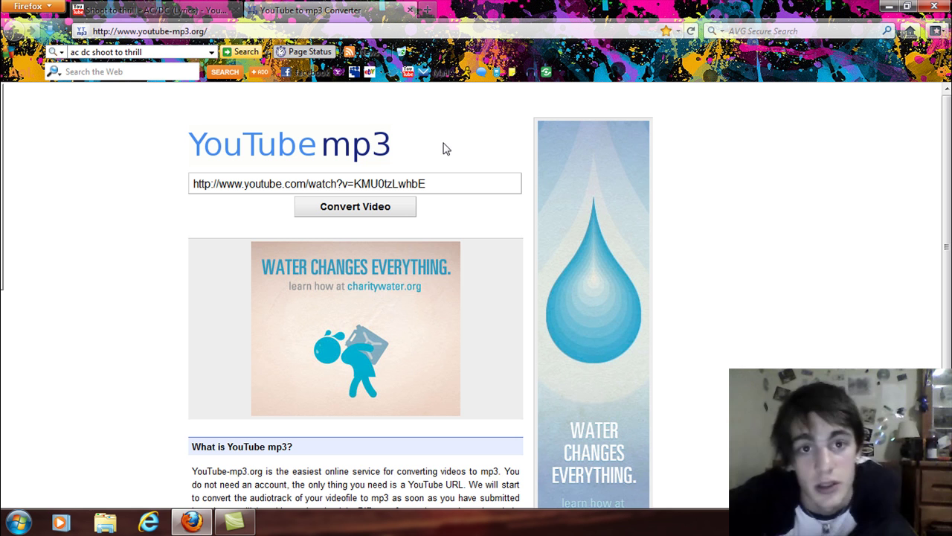
# Step: Return to the "Shoot to thrill - AC/DC (Lyrics)" video page and copy its full web address
pyautogui.click(190, 10)
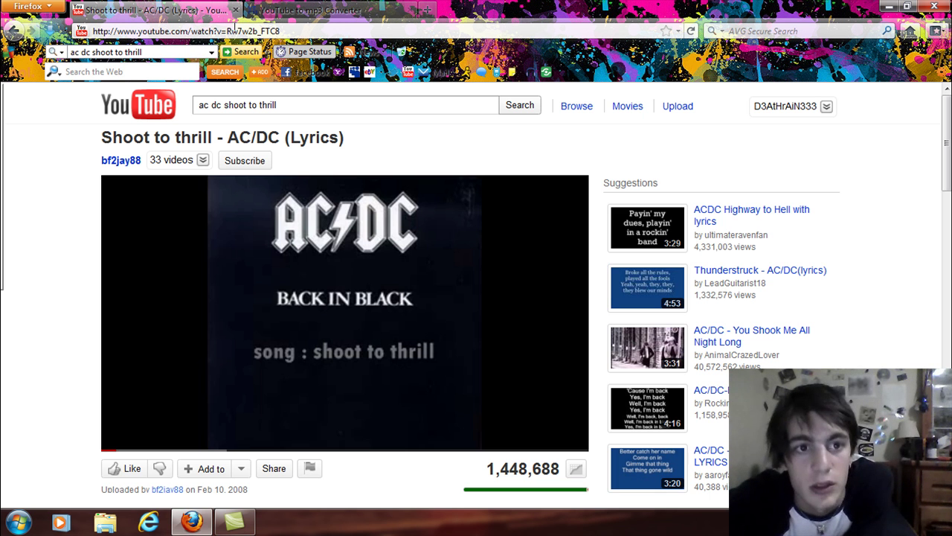
pyautogui.click(294, 29)
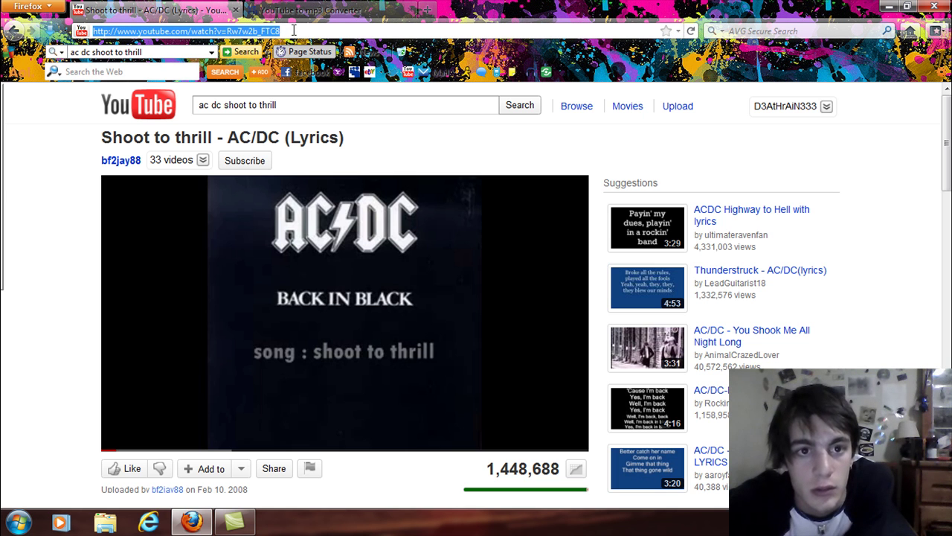
pyautogui.rightClick(235, 32)
pyautogui.click(271, 78)
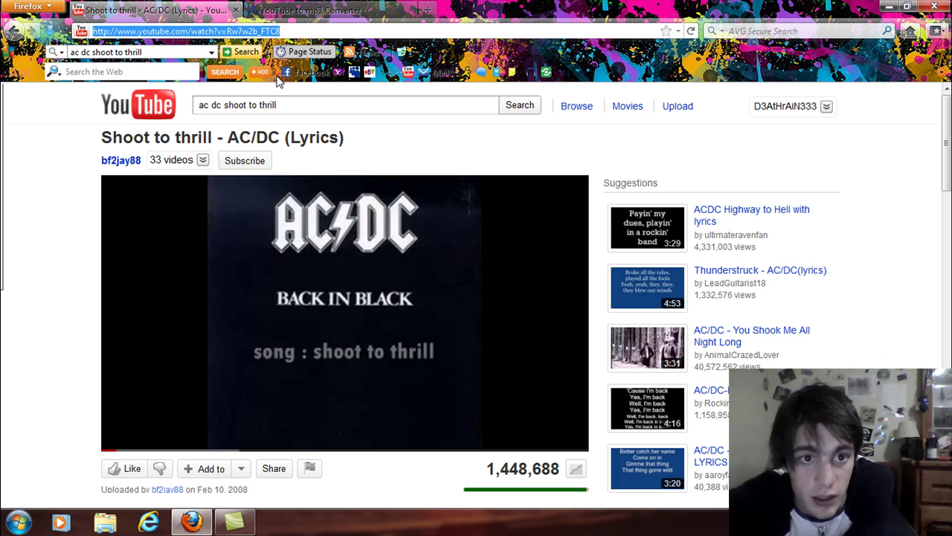
pyautogui.click(345, 15)
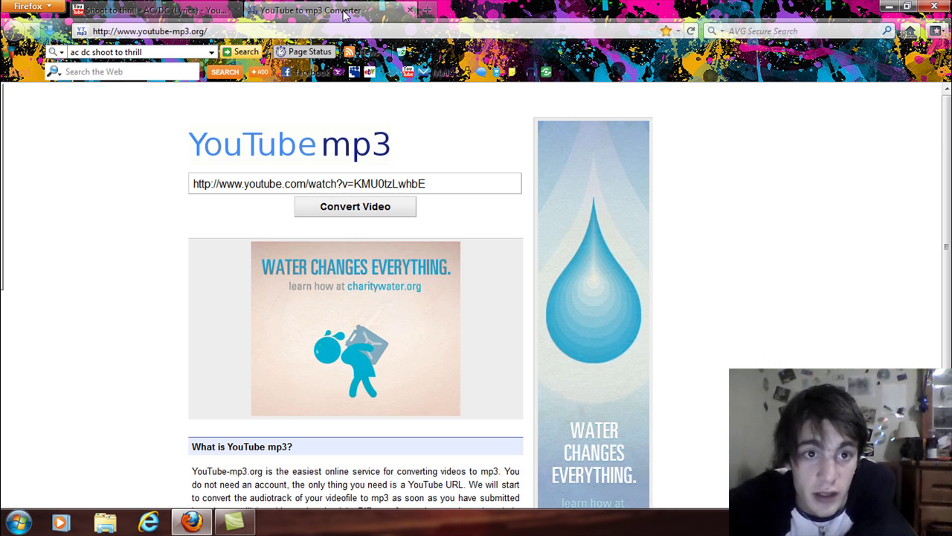
pyautogui.tripleClick(451, 188)
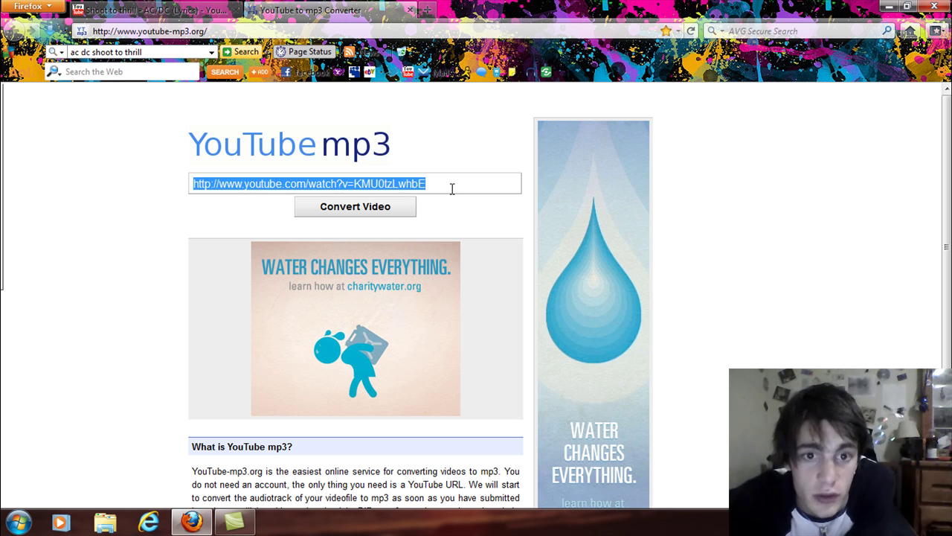
pyautogui.rightClick(451, 188)
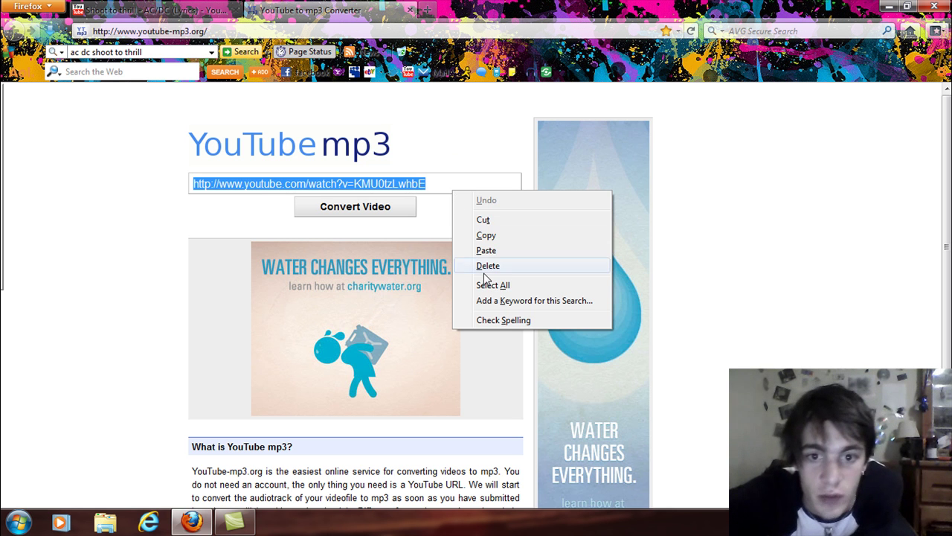
pyautogui.click(492, 251)
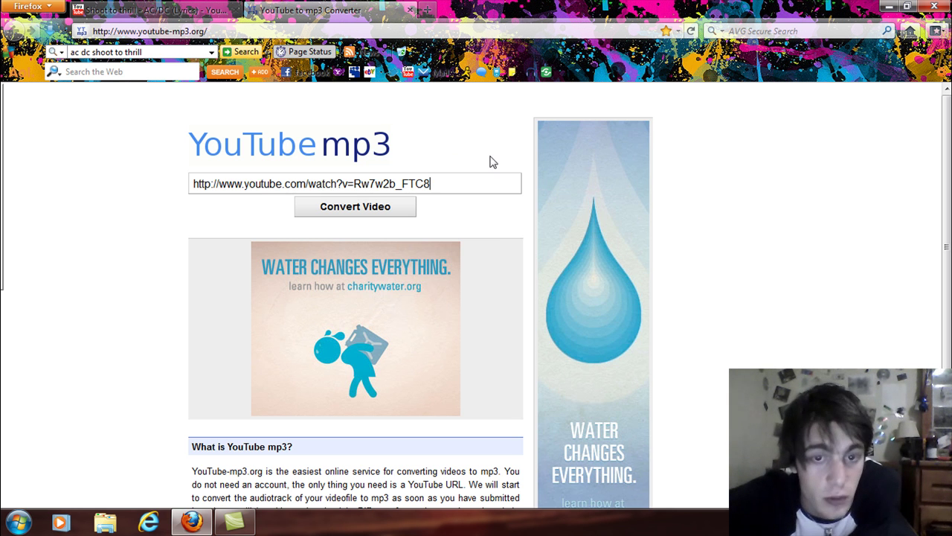
pyautogui.click(355, 210)
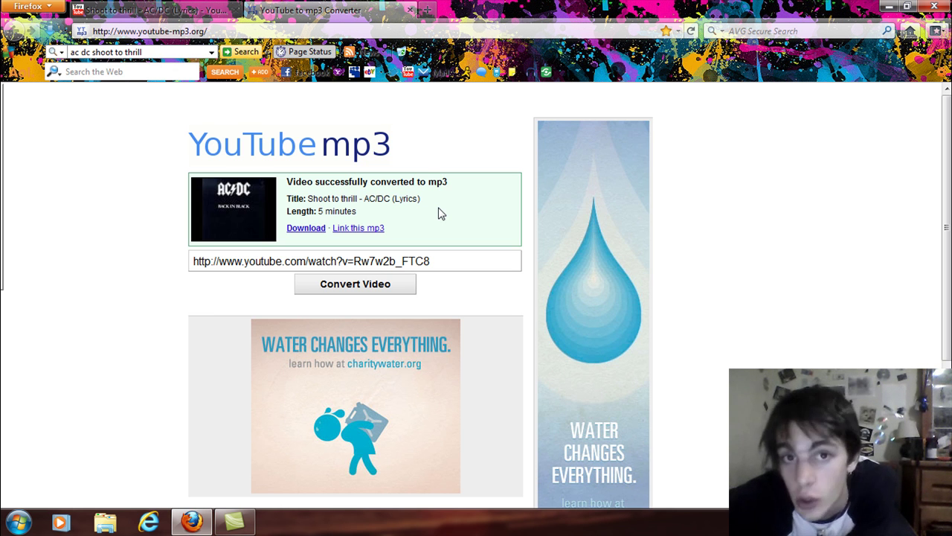
# Step: Download the converted file "Shoot to thrill - AC_DC (Lyrics).mp3" with the Save File option and minimize the download list
pyautogui.click(306, 234)
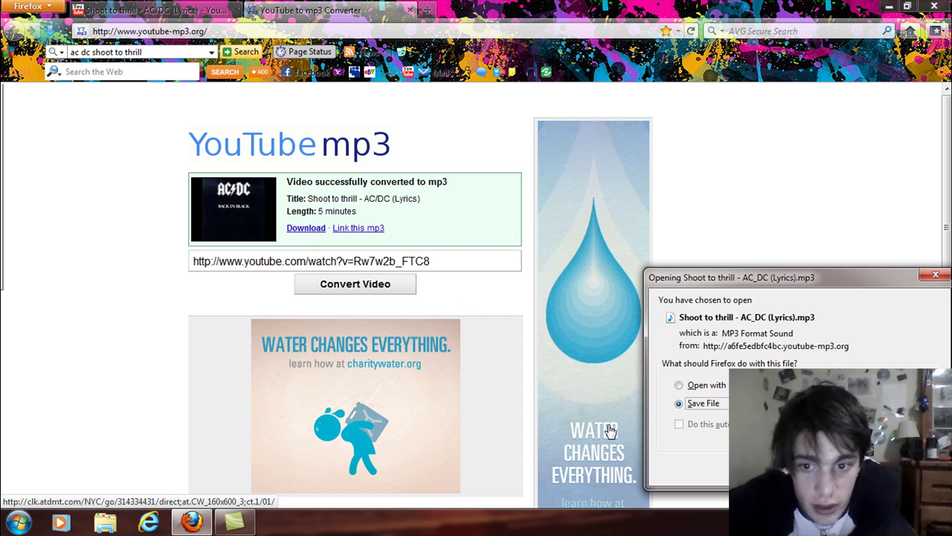
pyautogui.moveTo(838, 282); pyautogui.dragTo(775, 202)
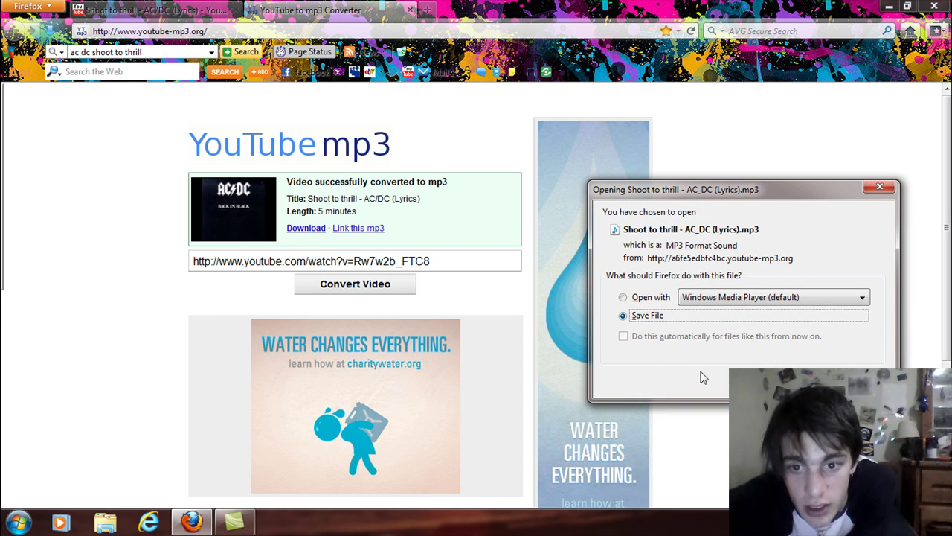
pyautogui.press('Return')
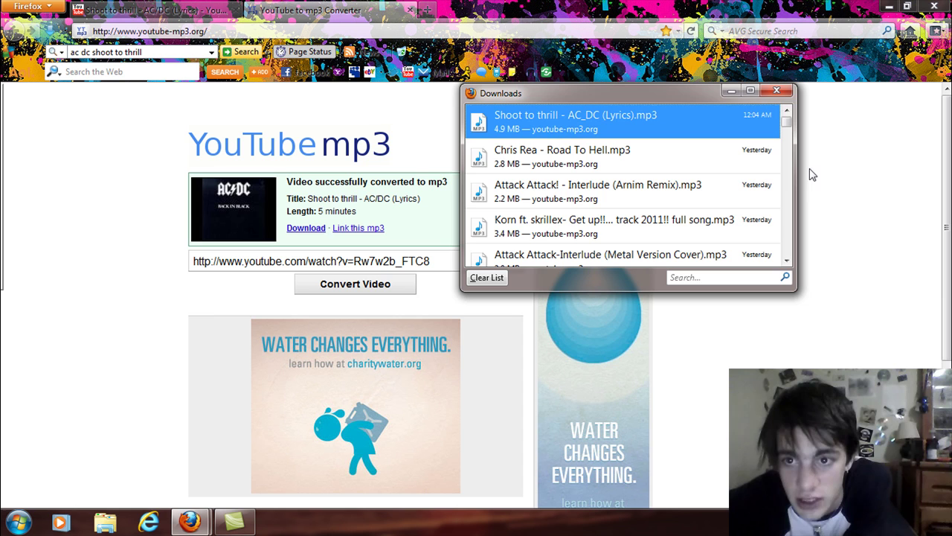
pyautogui.click(729, 90)
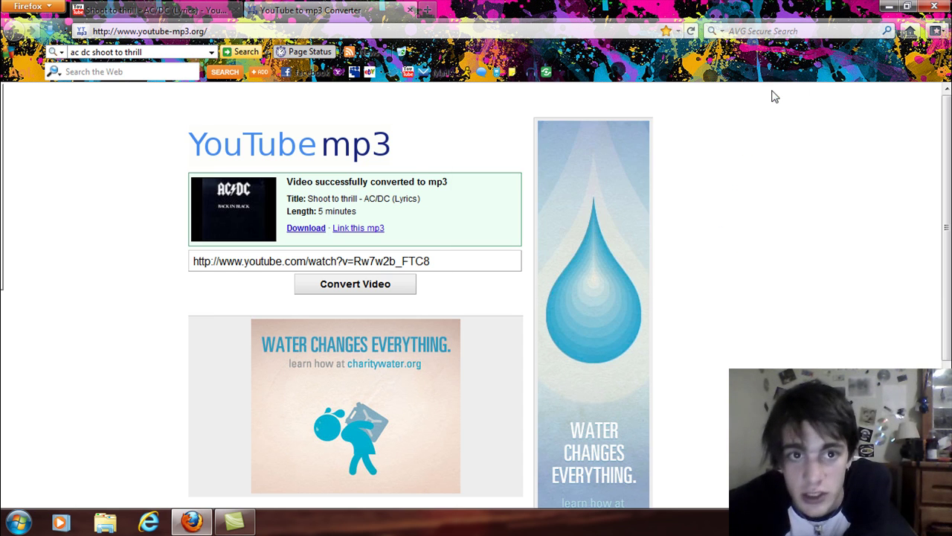
# Step: Minimize the browser, open the Downloads folder in Windows Explorer and locate the "Shoot to thrill - AC_DC (Lyrics)" MP3
pyautogui.click(889, 7)
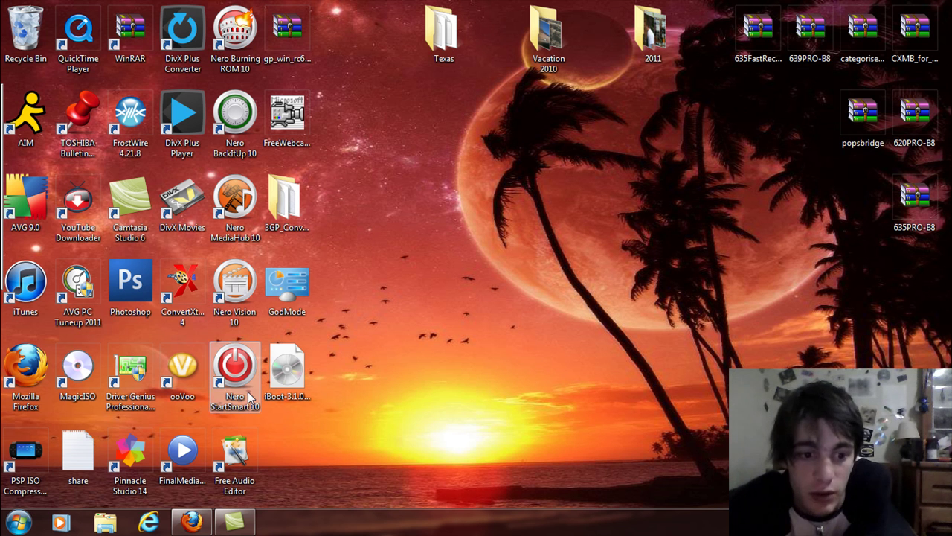
pyautogui.click(104, 525)
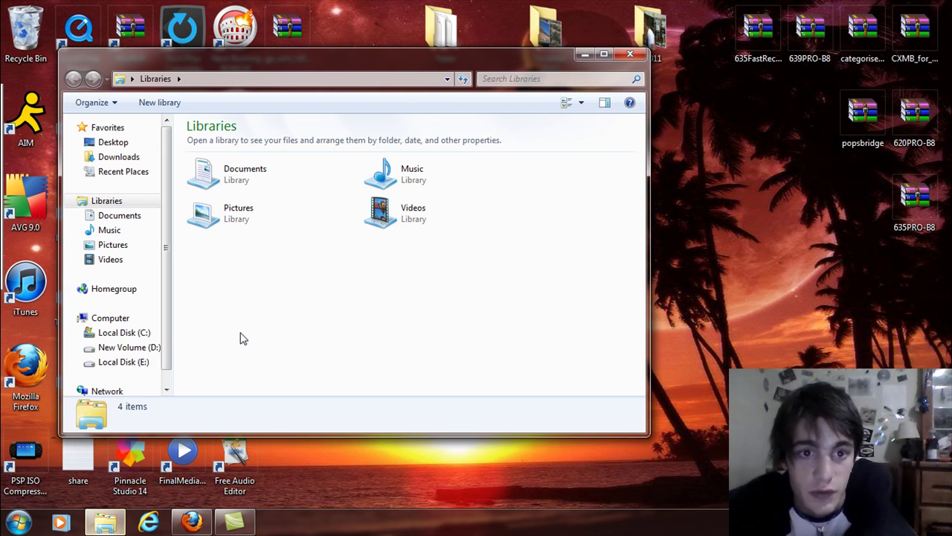
pyautogui.click(119, 159)
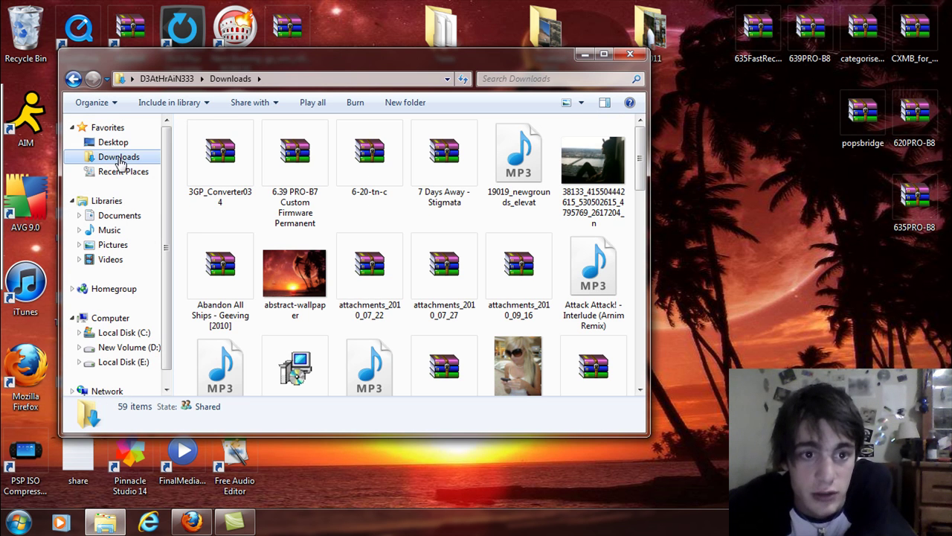
pyautogui.moveTo(361, 57); pyautogui.dragTo(476, 65)
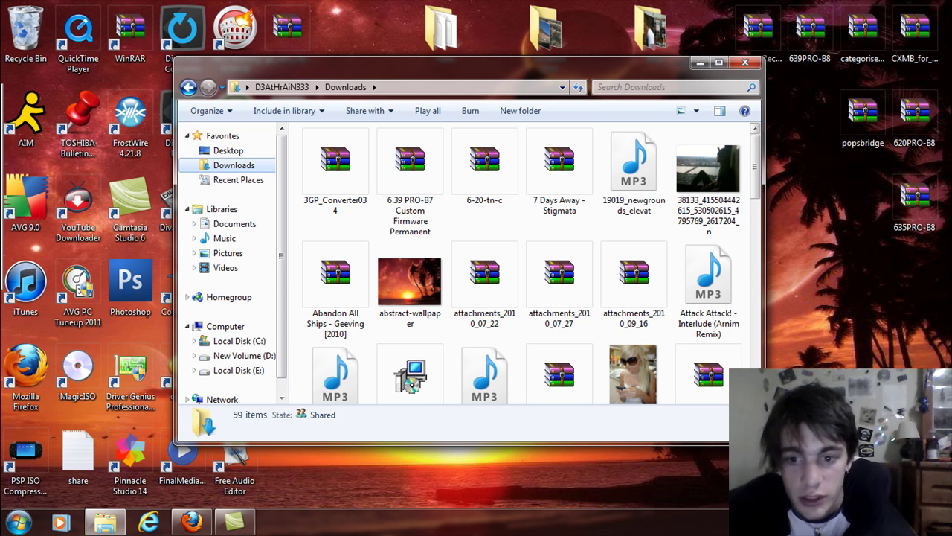
pyautogui.scroll(-3, 532, 263)
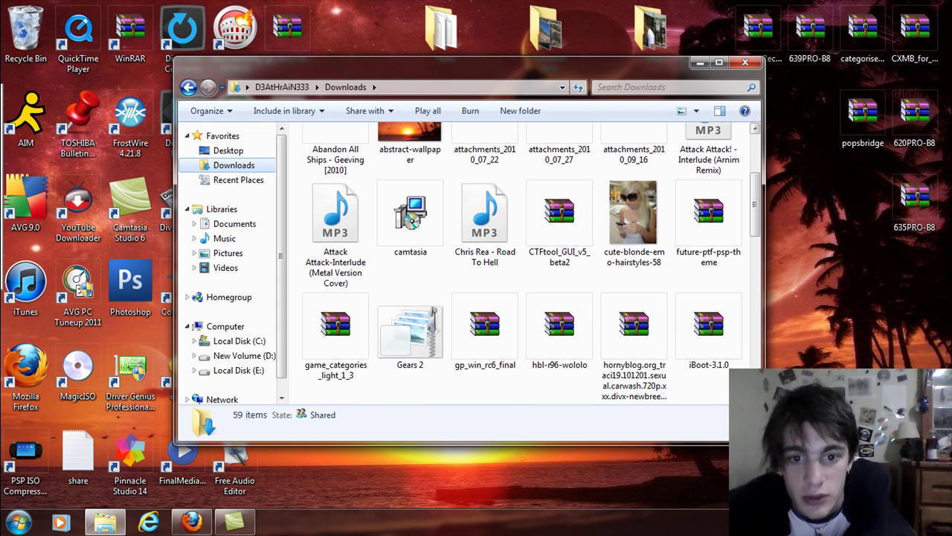
pyautogui.scroll(-3, 757, 243)
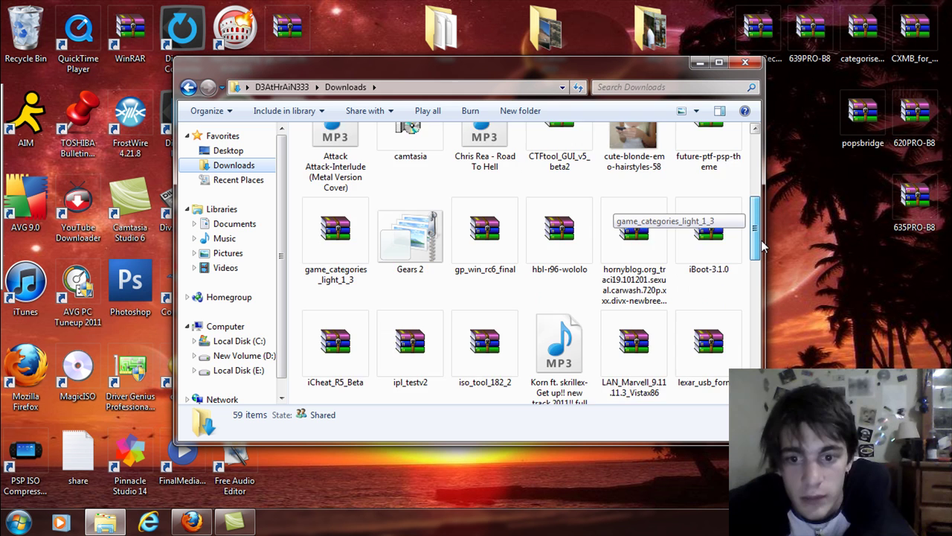
pyautogui.moveTo(761, 243); pyautogui.dragTo(780, 366)
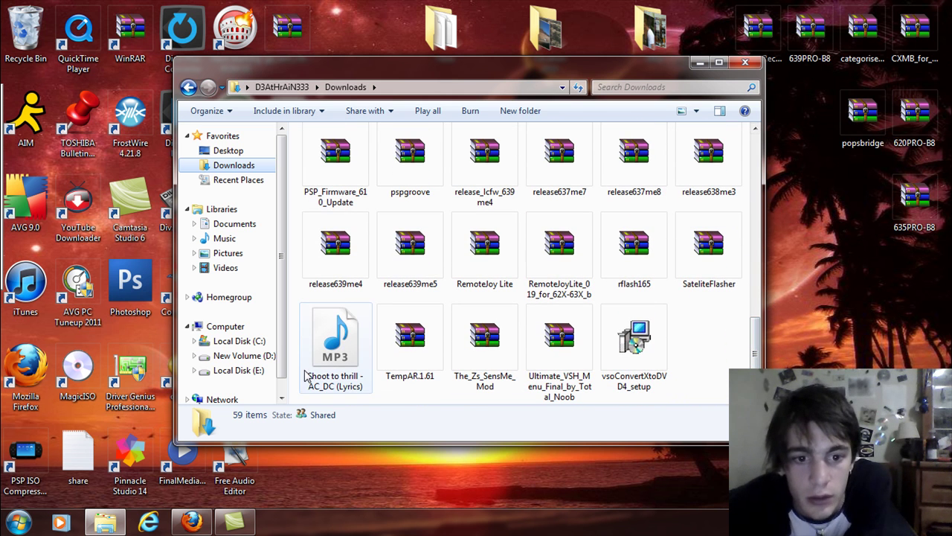
# Step: Play the "Shoot to thrill - AC_DC (Lyrics)" MP3 to check it, close the player and minimize the Downloads folder
pyautogui.doubleClick(337, 344)
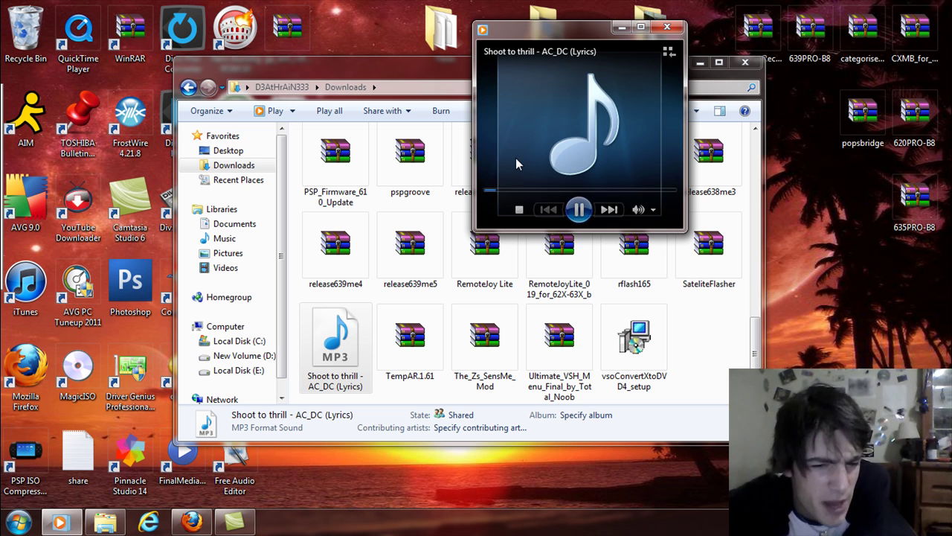
pyautogui.click(667, 29)
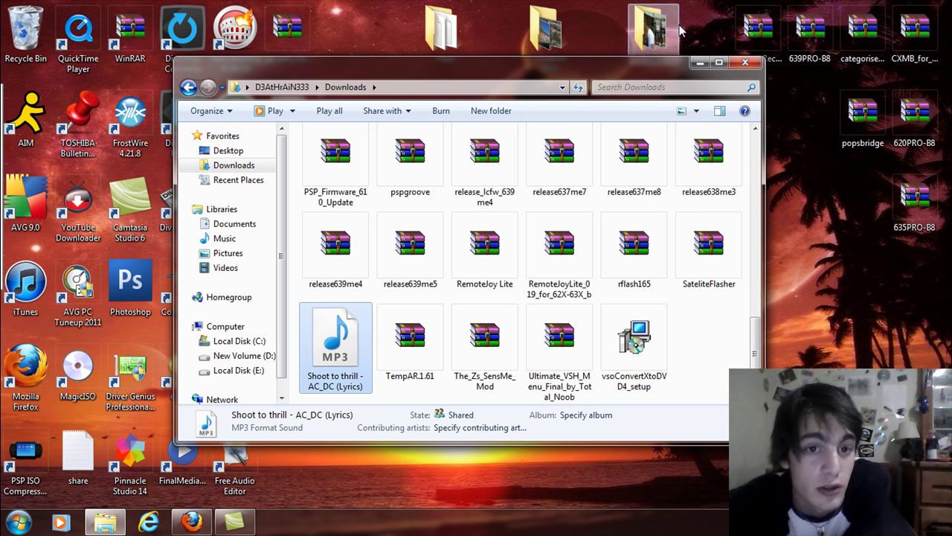
pyautogui.click(699, 64)
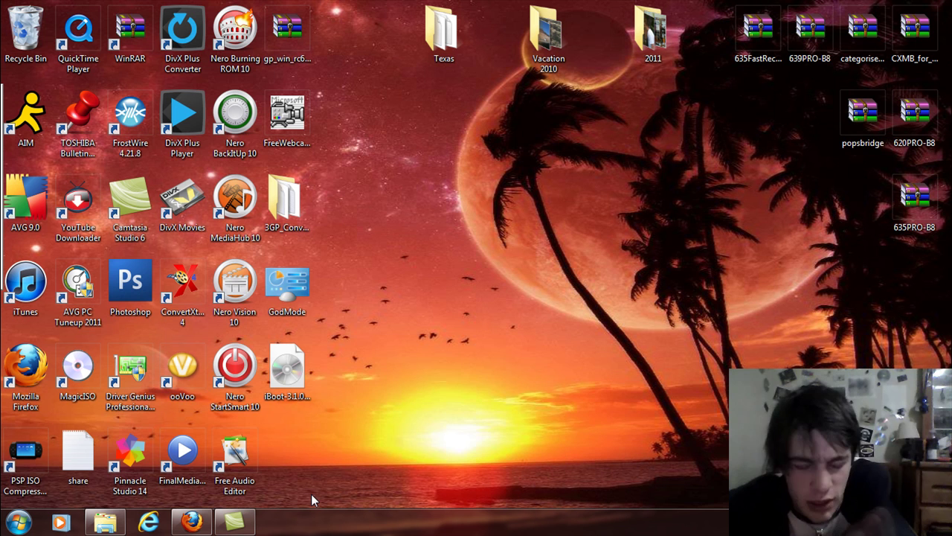
# Step: Look through the Downloads folder back to its first files, close it and return to the YouTube mp3 page in Firefox
pyautogui.moveTo(116, 517)
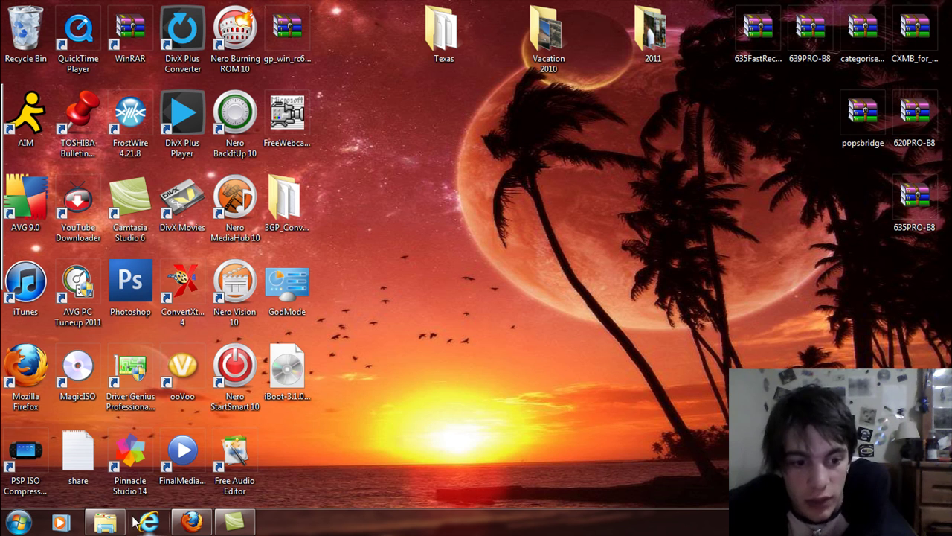
pyautogui.click(105, 522)
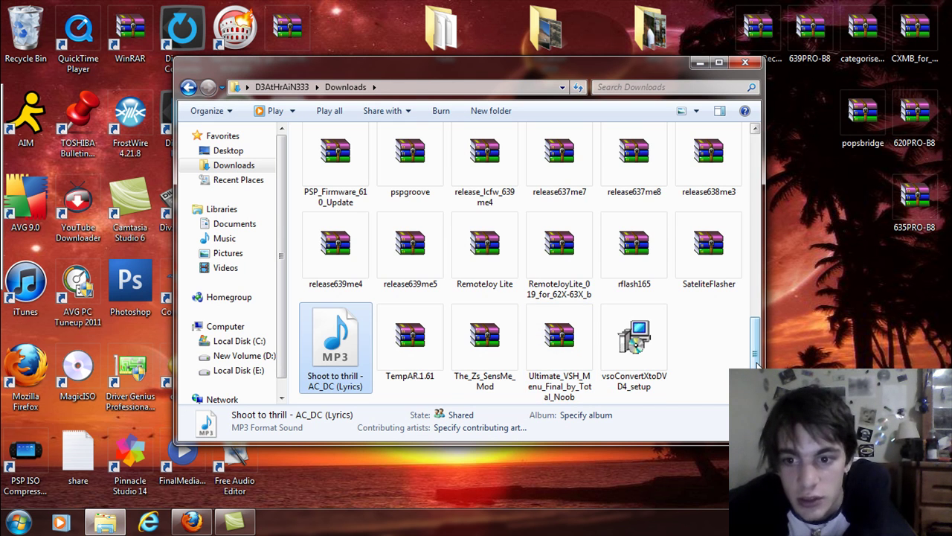
pyautogui.moveTo(755, 338); pyautogui.dragTo(755, 223)
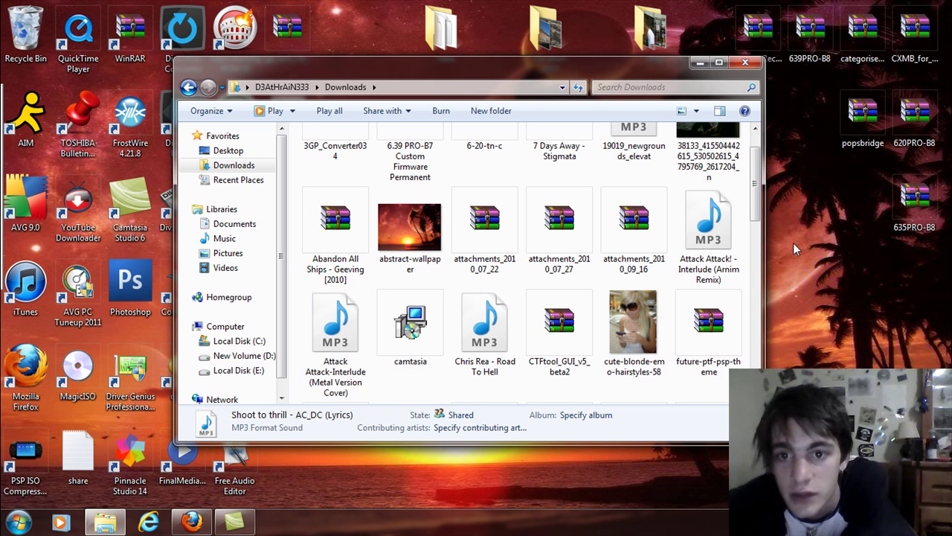
pyautogui.moveTo(756, 208); pyautogui.dragTo(758, 178)
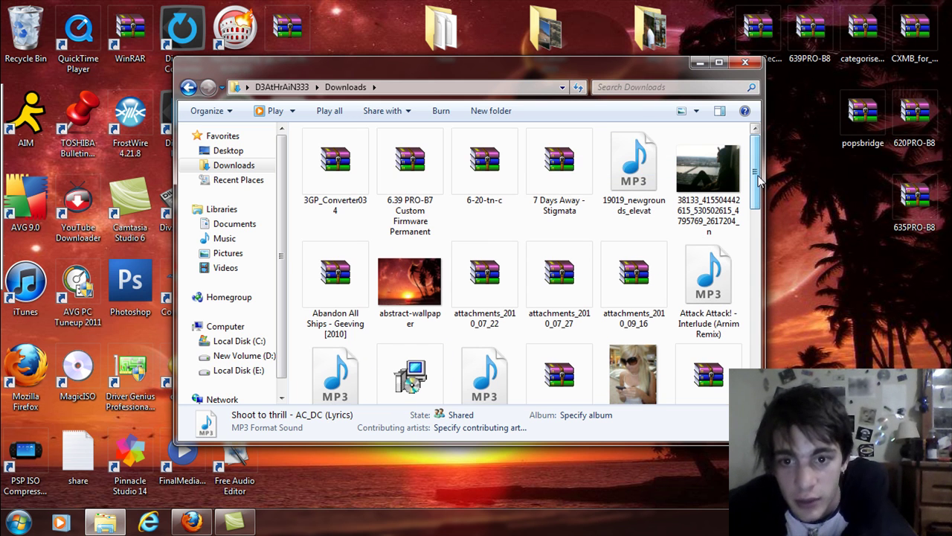
pyautogui.click(750, 65)
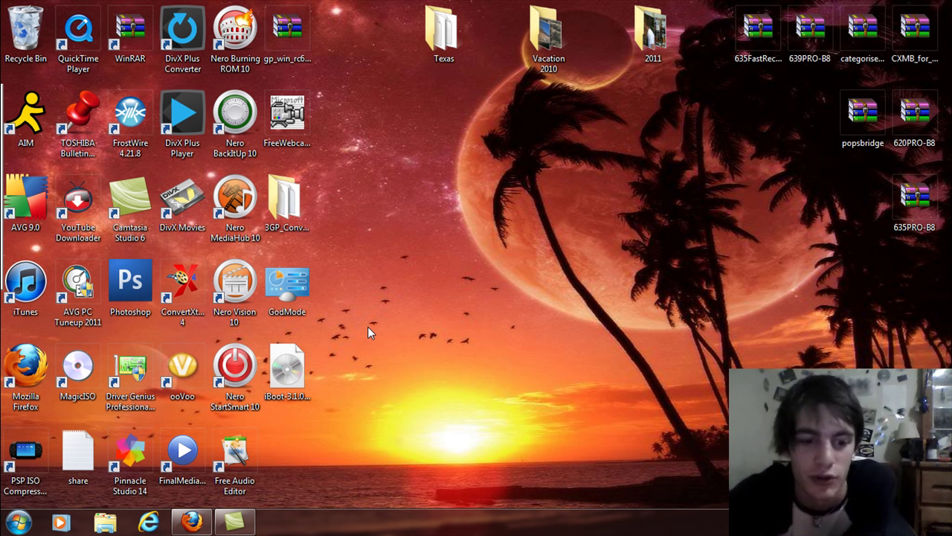
pyautogui.click(192, 521)
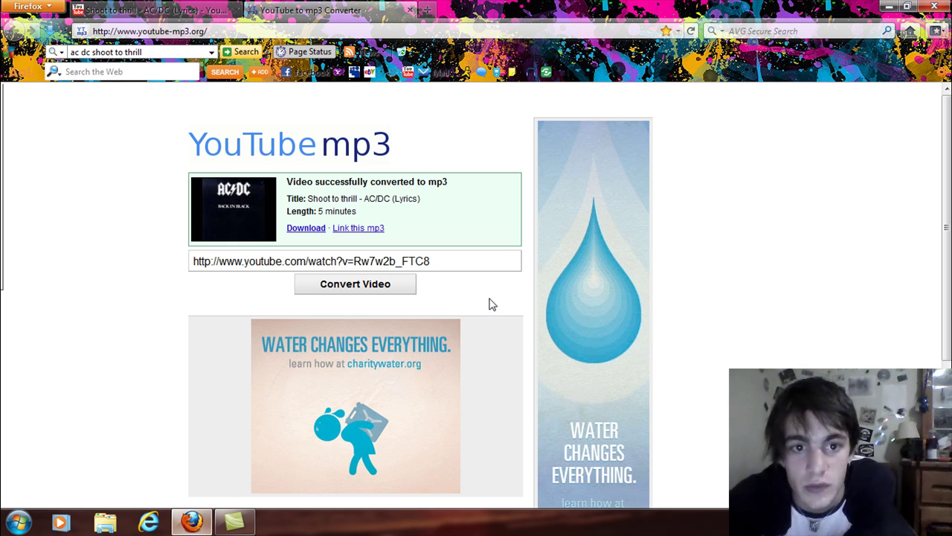